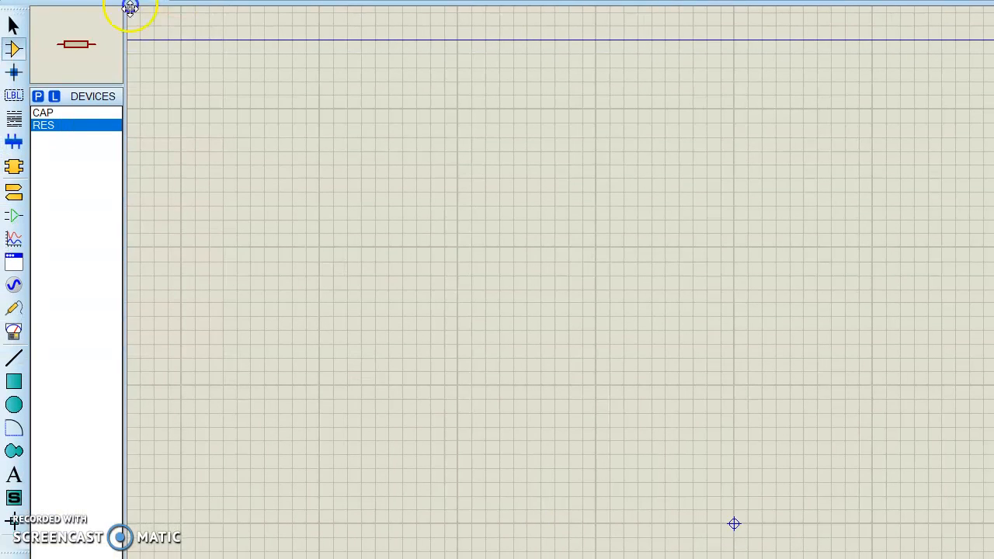
Search the device library for res and select the generic resistor symbol RES
left_click(39, 91)
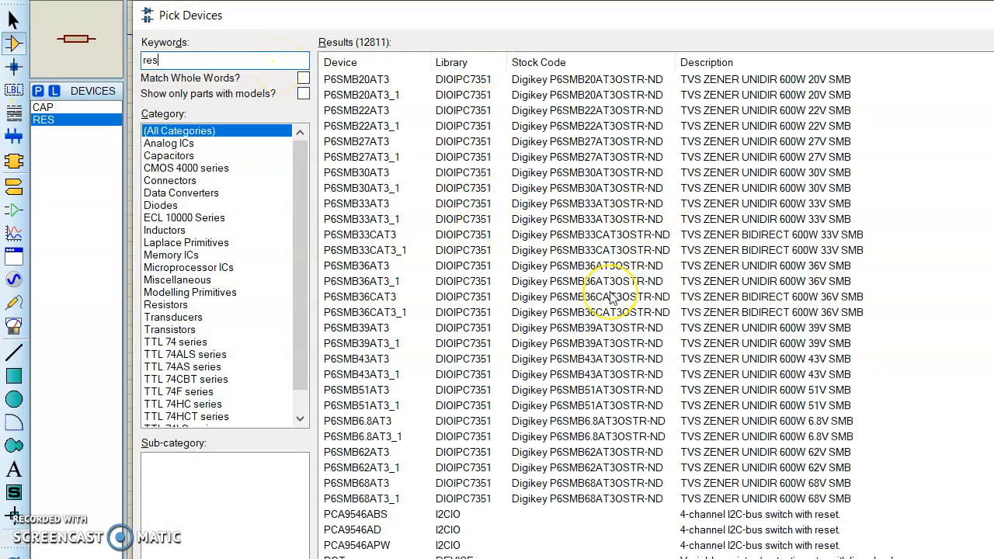
scroll(613, 298, "down", 4)
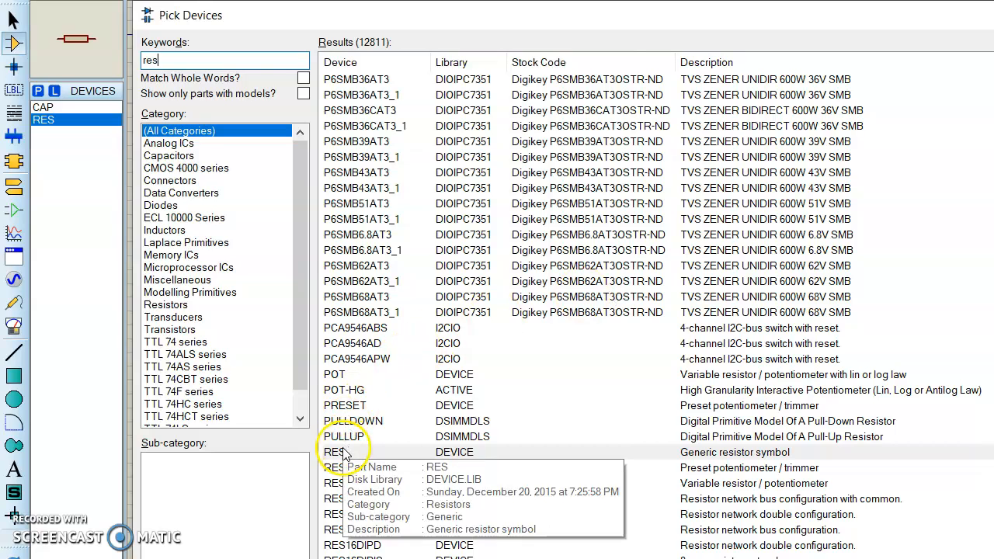
left_click(344, 454)
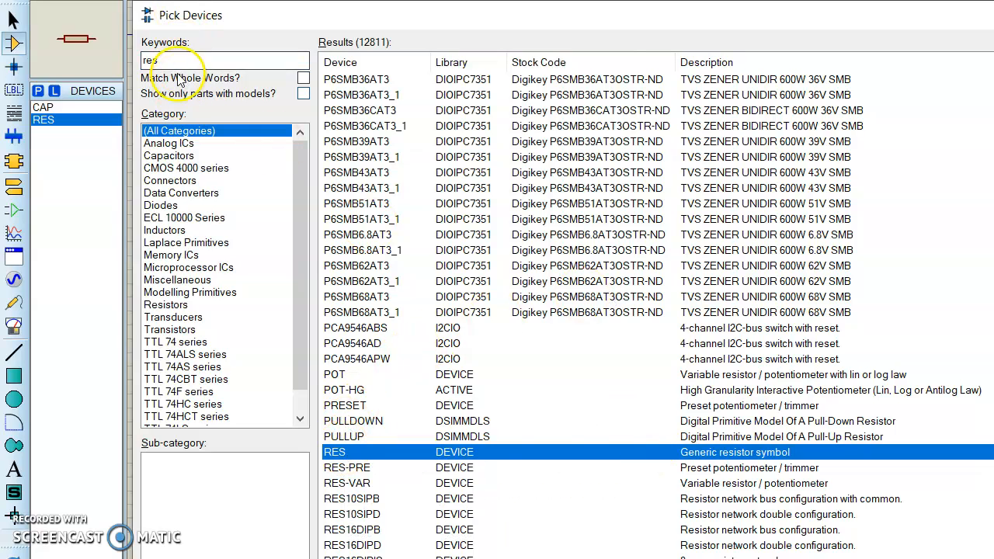
Search the device library for cap and add the generic non-electrolytic capacitor CAP to the device list
left_click(204, 61)
key("BackSpace")
key("BackSpace")
key("BackSpace")
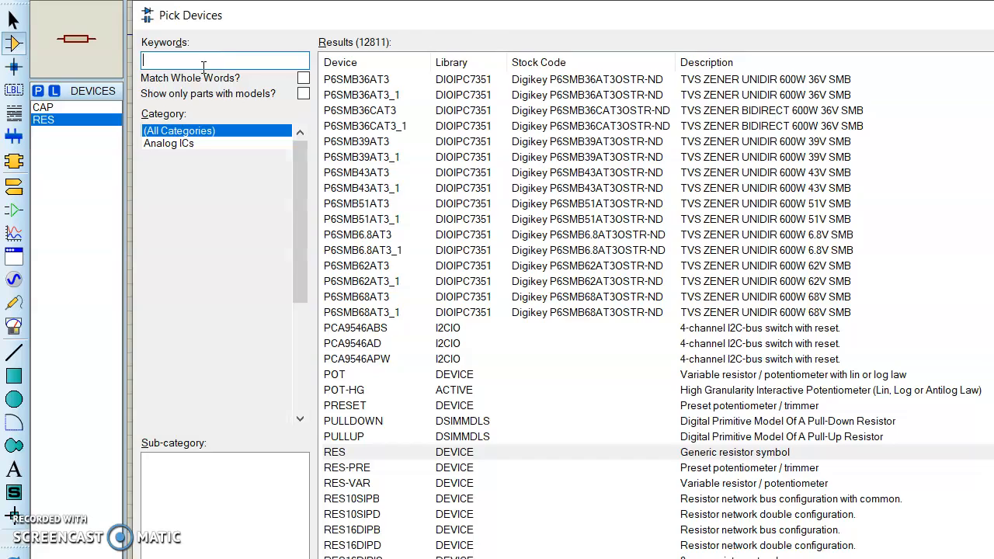
type("cap")
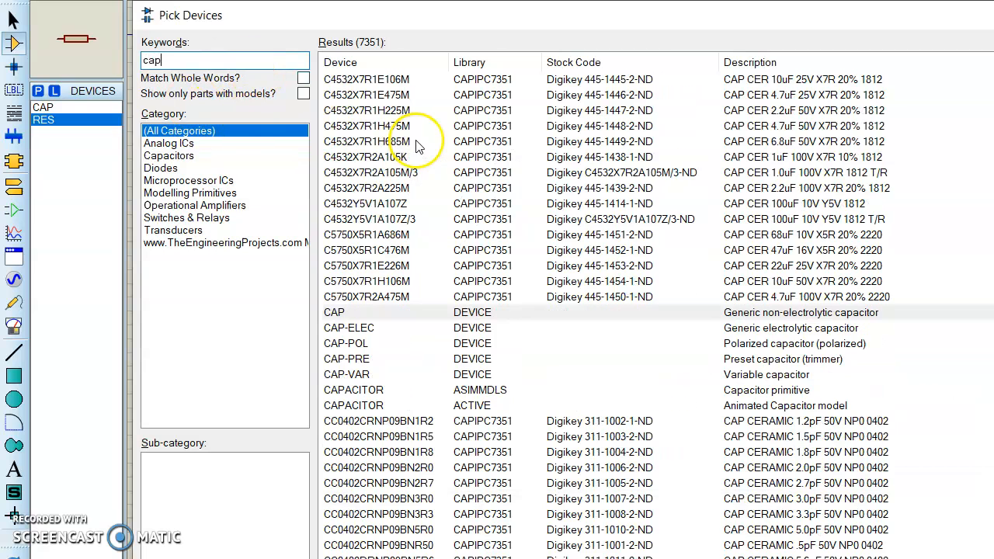
left_click(335, 312)
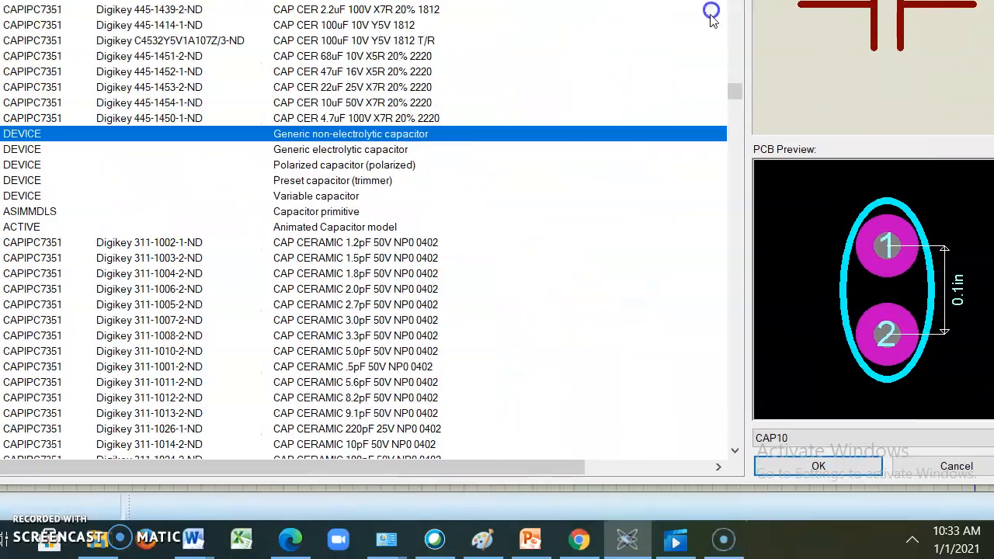
left_click(819, 466)
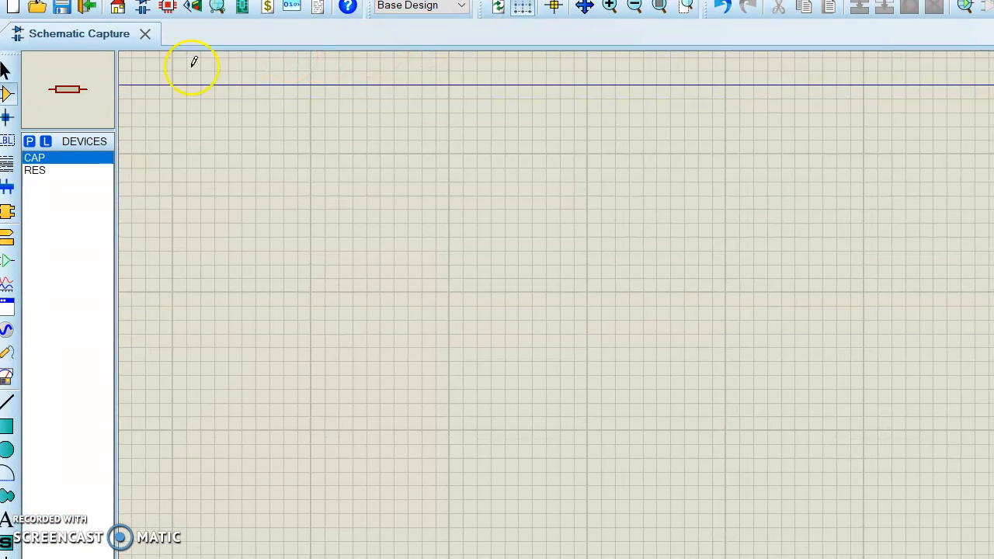
Place a RES resistor on the schematic and a CAP capacitor just below and to its right
left_click(34, 170)
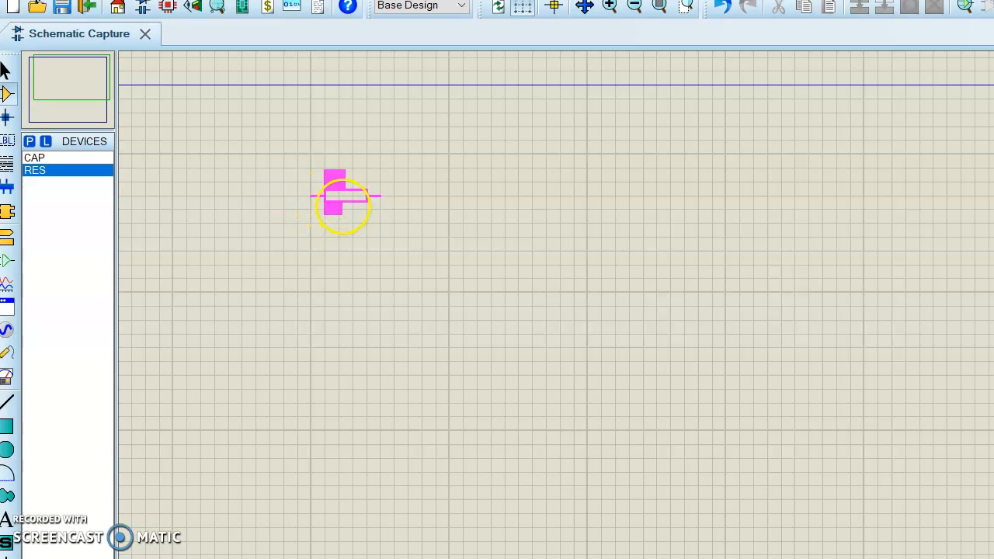
left_click(343, 204)
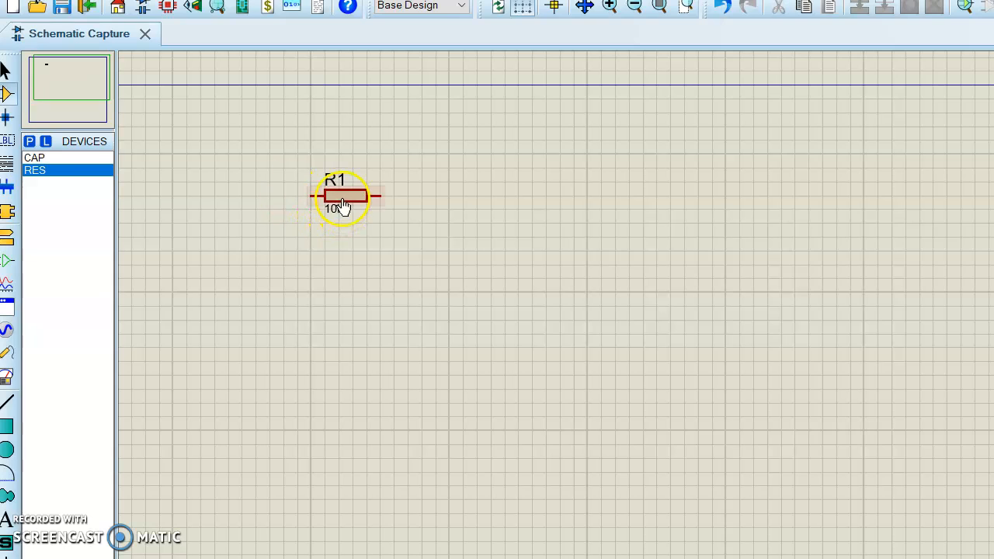
left_click(39, 158)
left_click(391, 262)
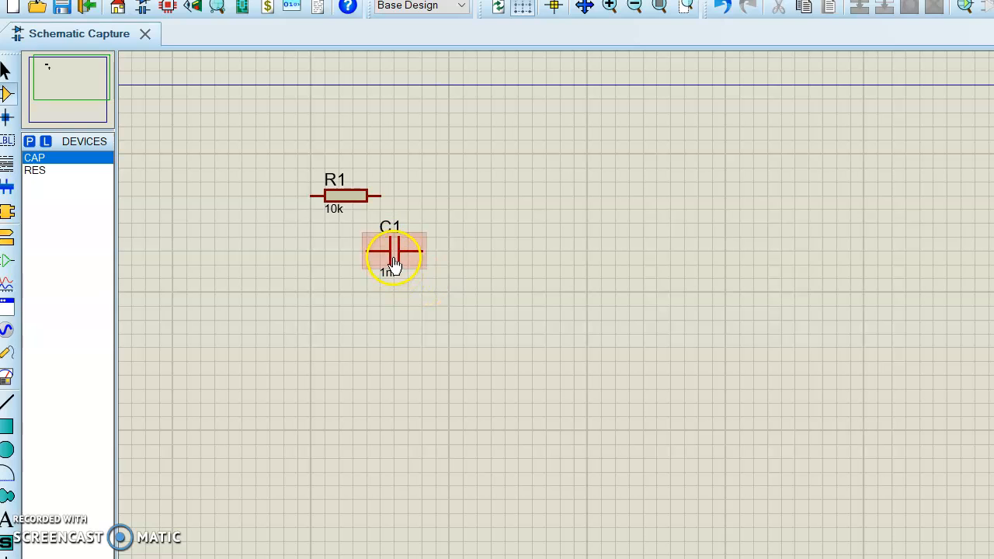
Rotate capacitor C1 clockwise and wire its upper pin to the right pin of resistor R1
right_click(392, 258)
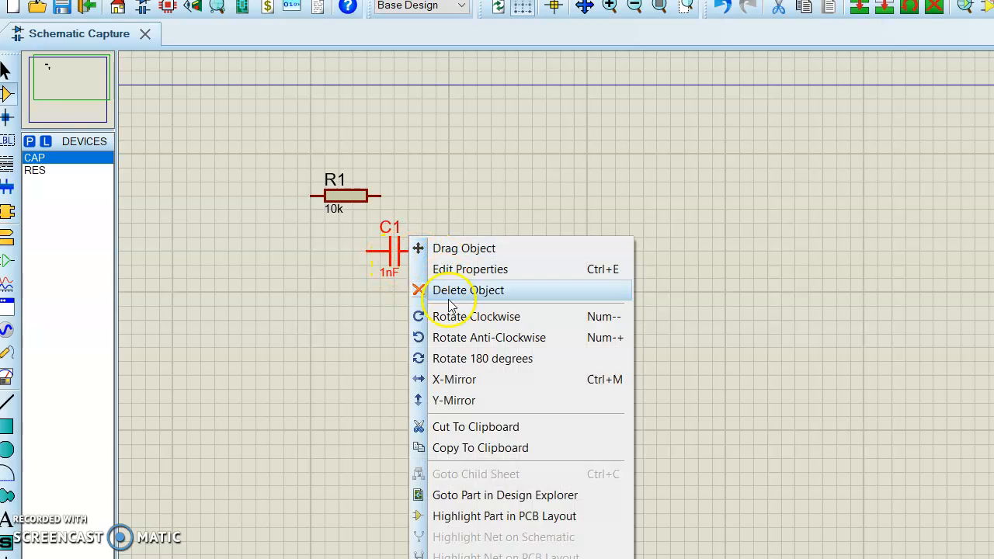
left_click(456, 316)
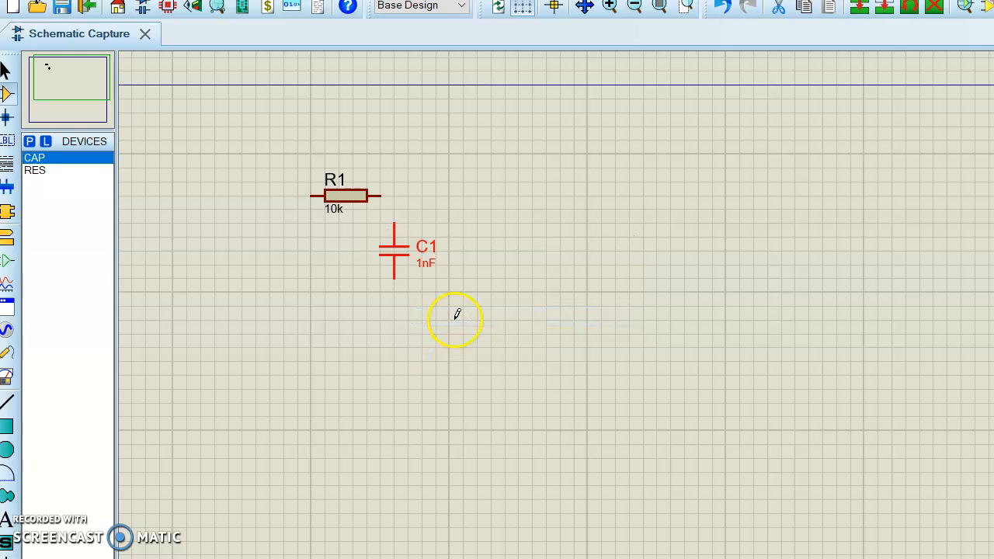
left_click(380, 196)
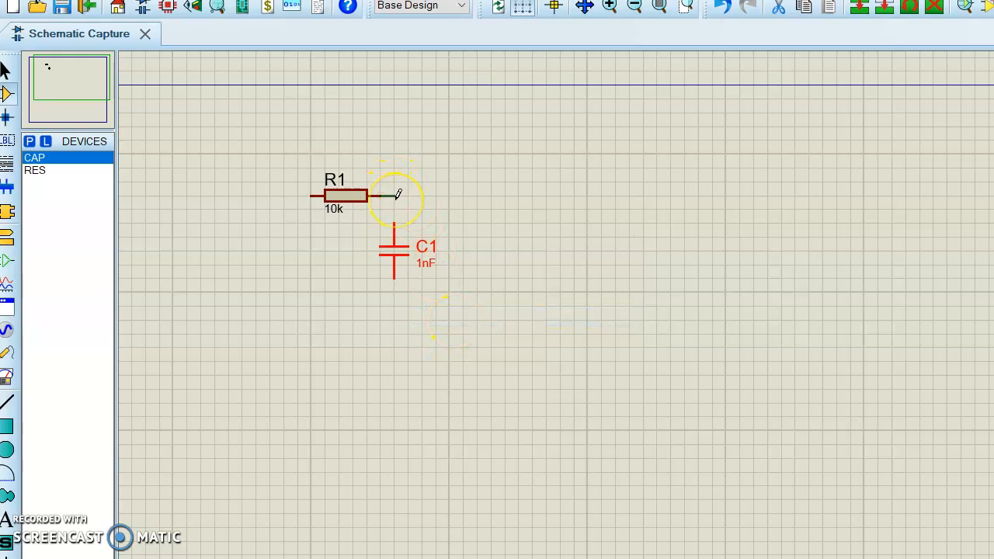
left_click(395, 226)
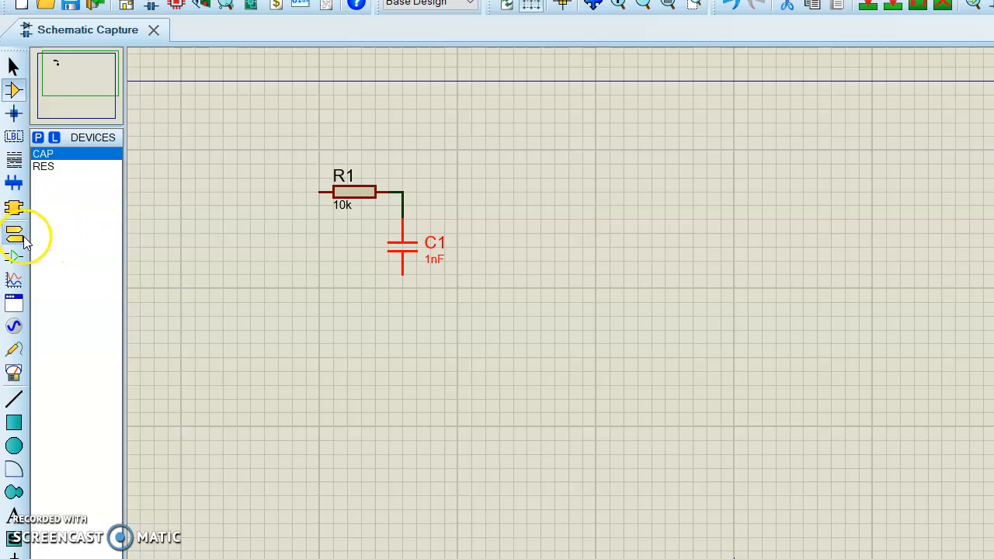
Place a GROUND terminal below capacitor C1, connected to its lower pin
left_click(17, 233)
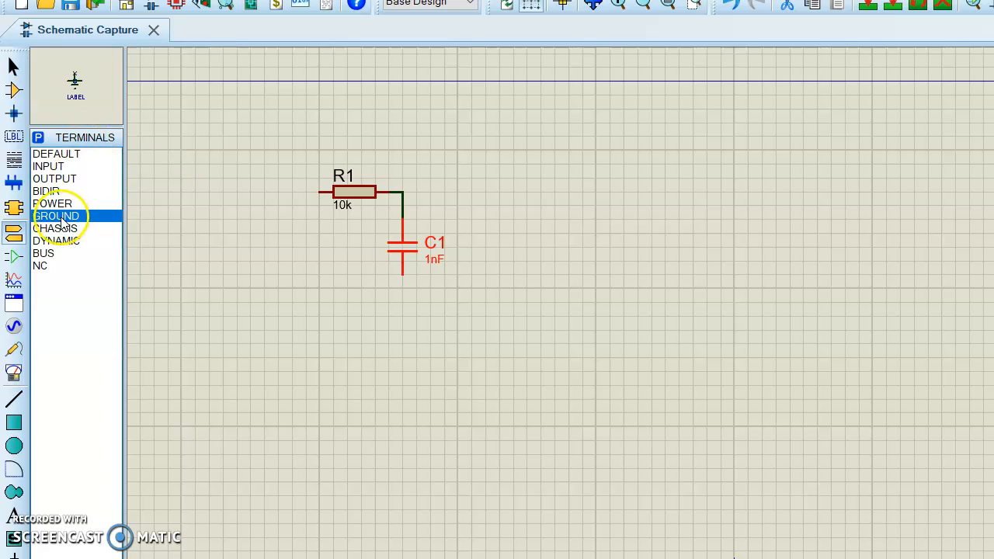
left_click(402, 315)
left_click(402, 307)
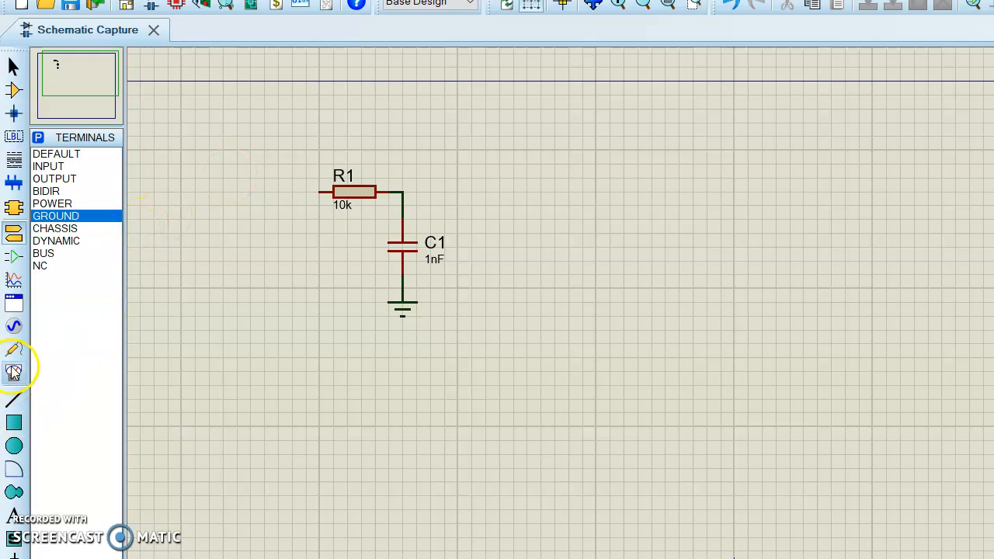
Place a SINE generator to the left of resistor R1 and wire it to the resistor's left pin
left_click(15, 327)
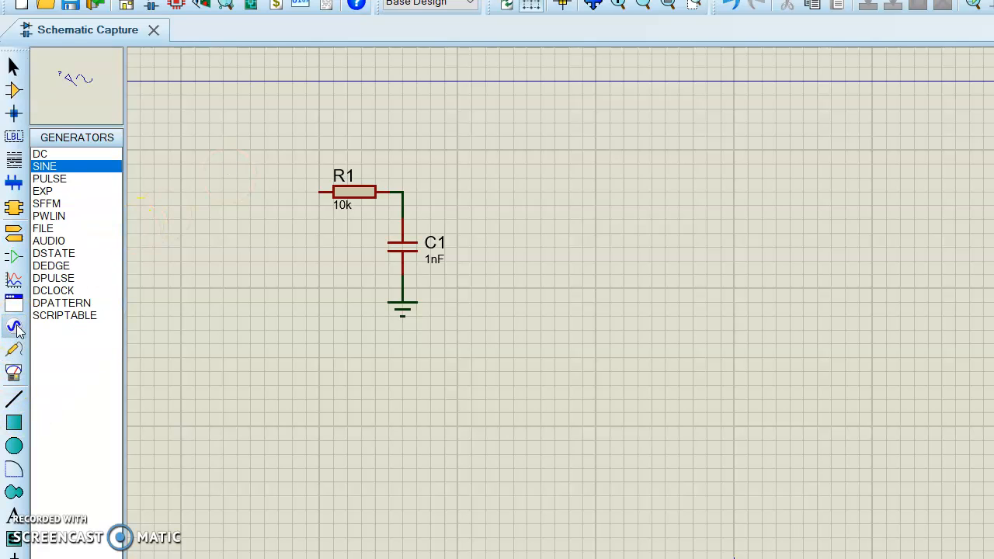
left_click(178, 167)
left_click(223, 194)
left_click(222, 191)
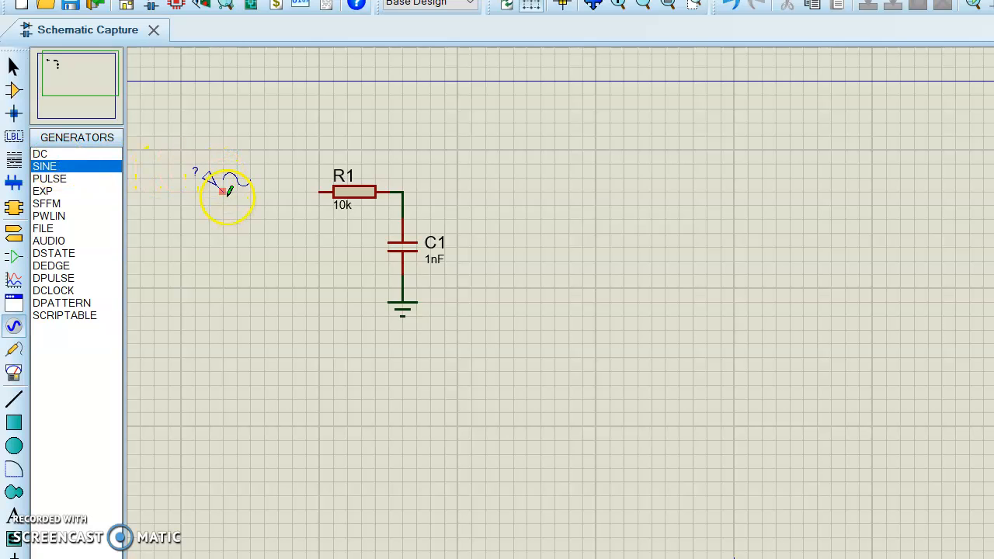
left_click(317, 193)
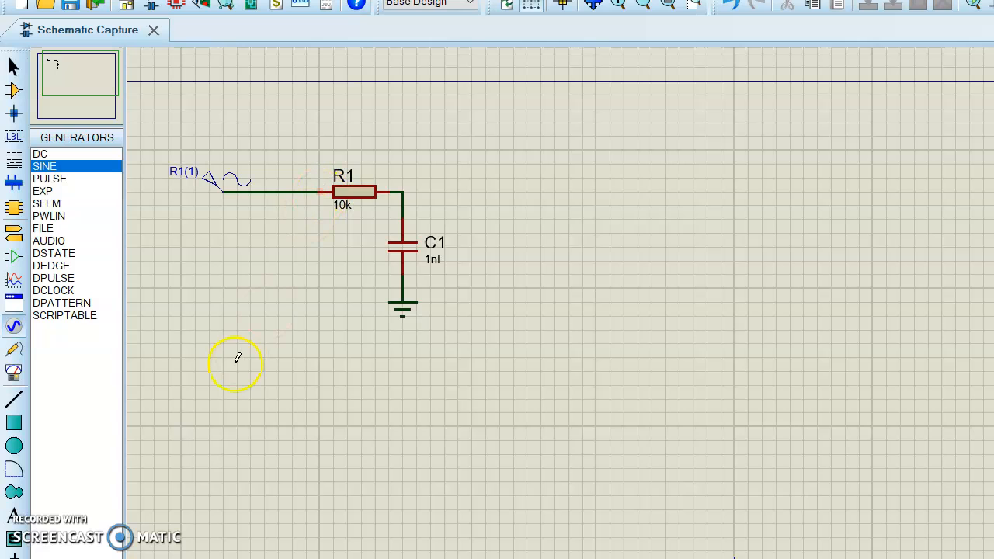
Edit the amplitude and frequency of the sine generator and apply its properties
double_click(206, 187)
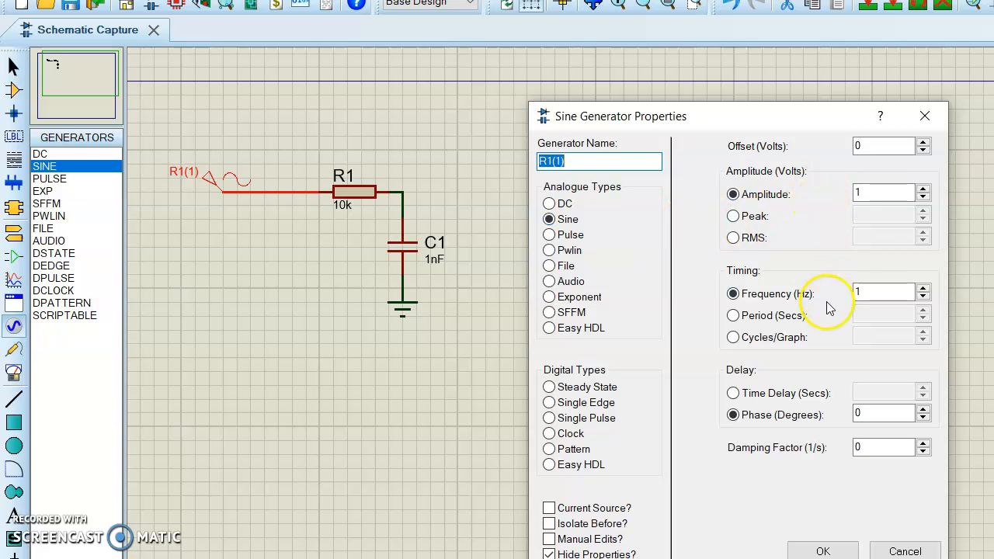
left_click(879, 194)
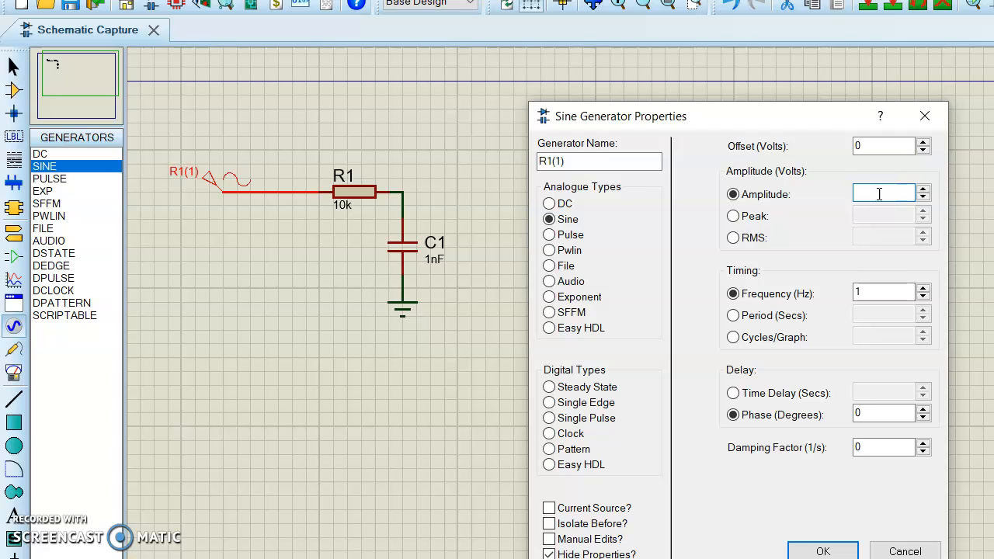
left_click(874, 292)
left_click(823, 548)
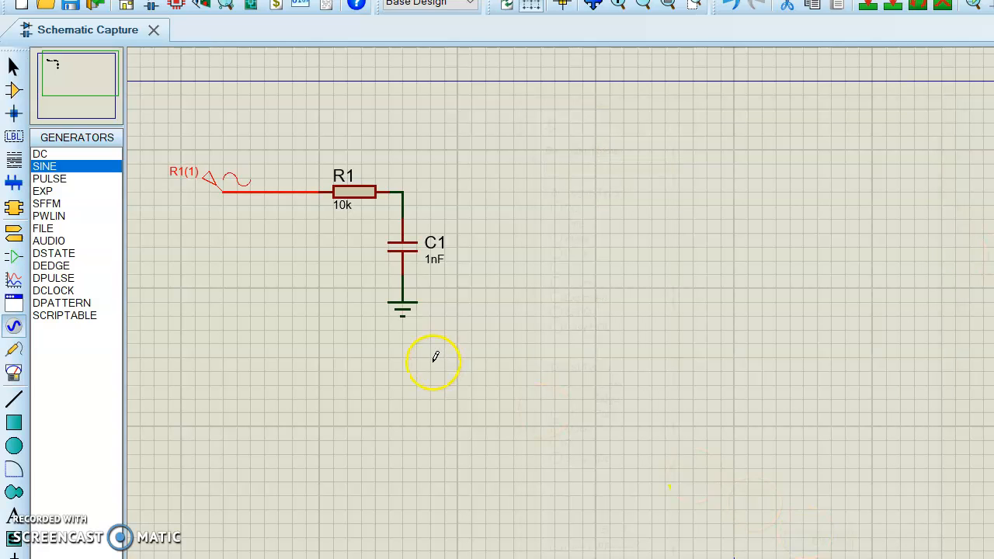
left_click(374, 528)
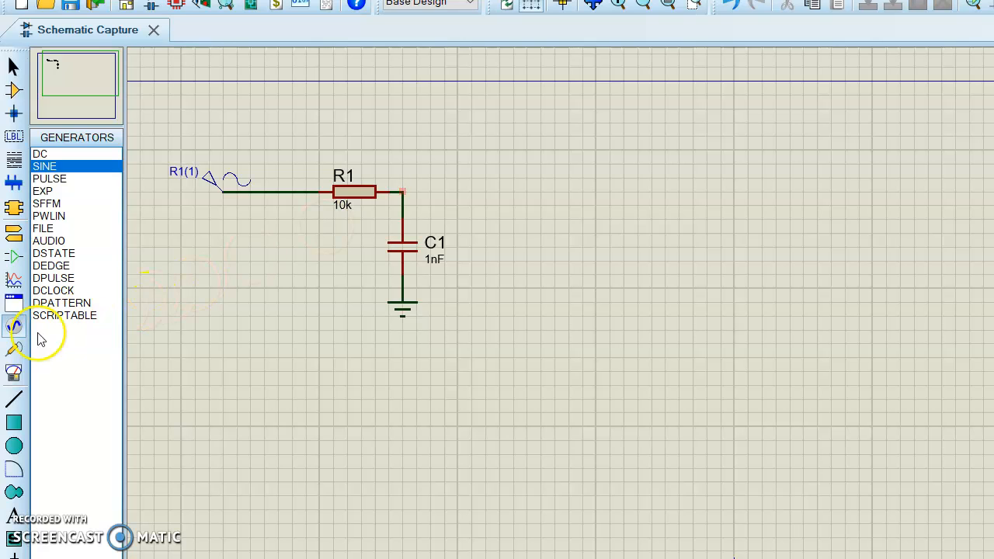
Try a voltage probe above the R1–C1 corner, then undo its wire and delete the probe
left_click(15, 351)
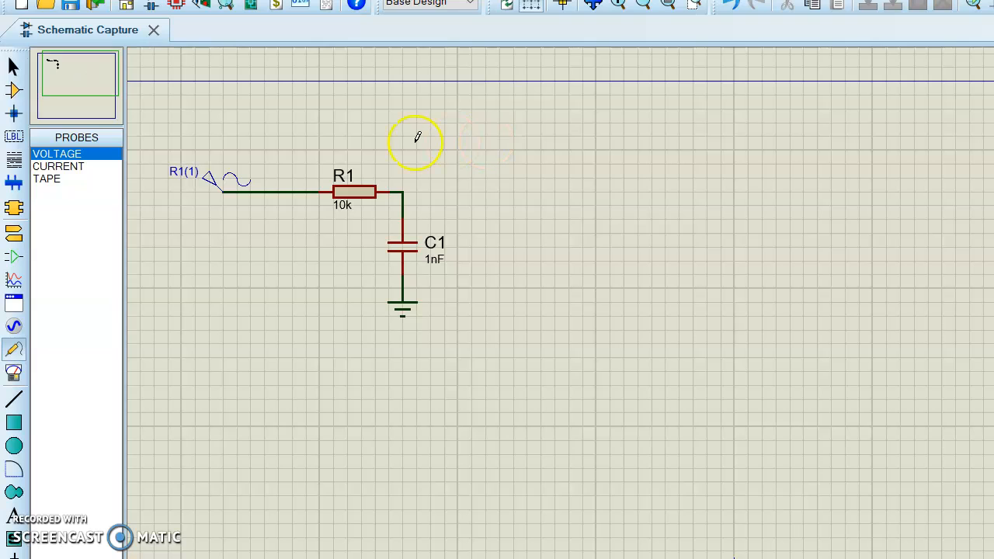
left_click_drag(414, 149, 402, 180)
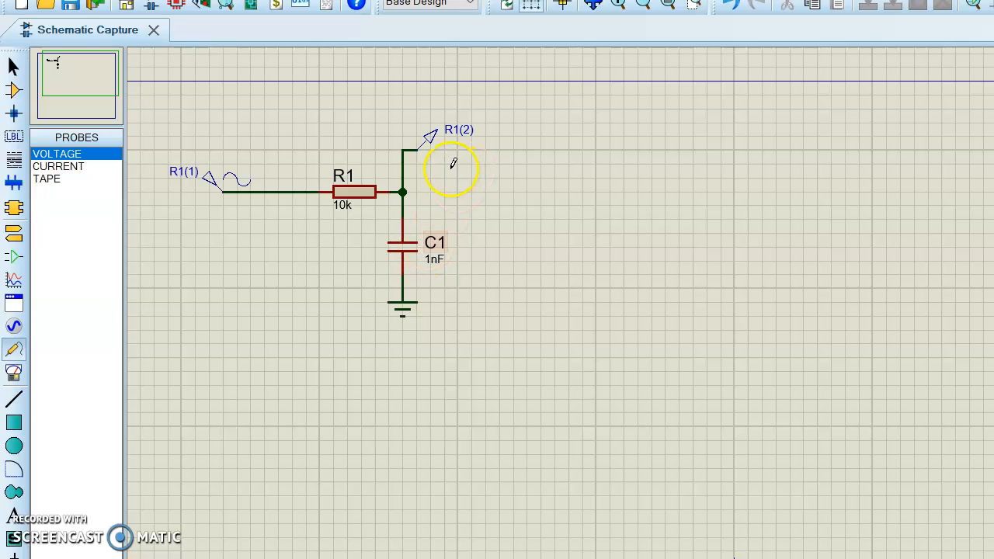
key("ctrl+z")
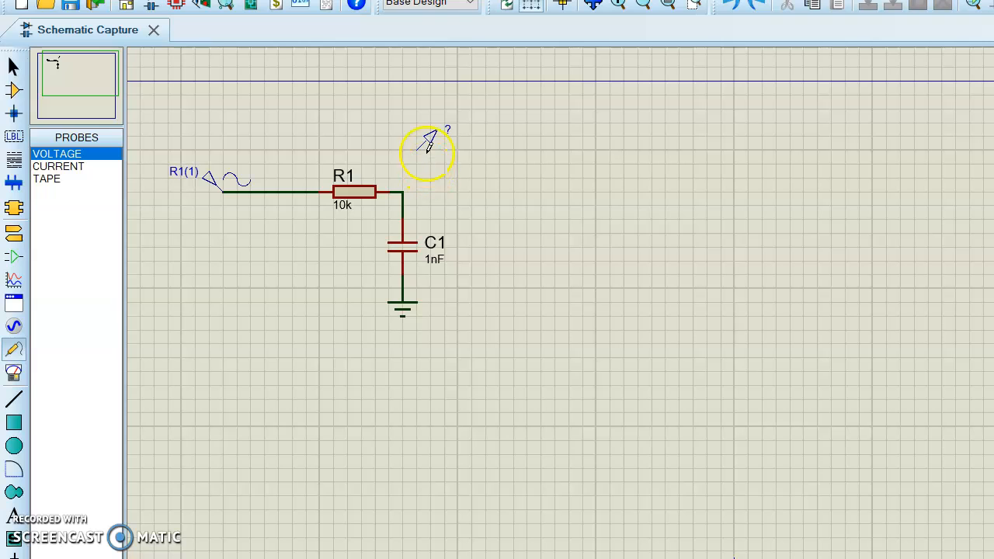
left_click_drag(402, 95, 500, 152)
key("Delete")
Try voltage probes to the right of the R1–C1 wire, undo the connection and delete them
left_click(82, 157)
left_click(435, 185)
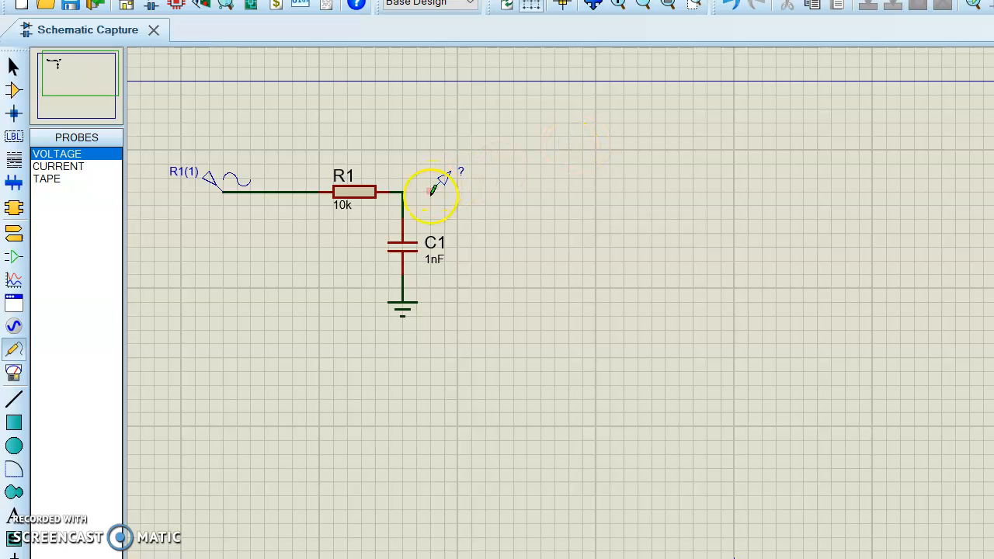
left_click(406, 200)
key("ctrl+z")
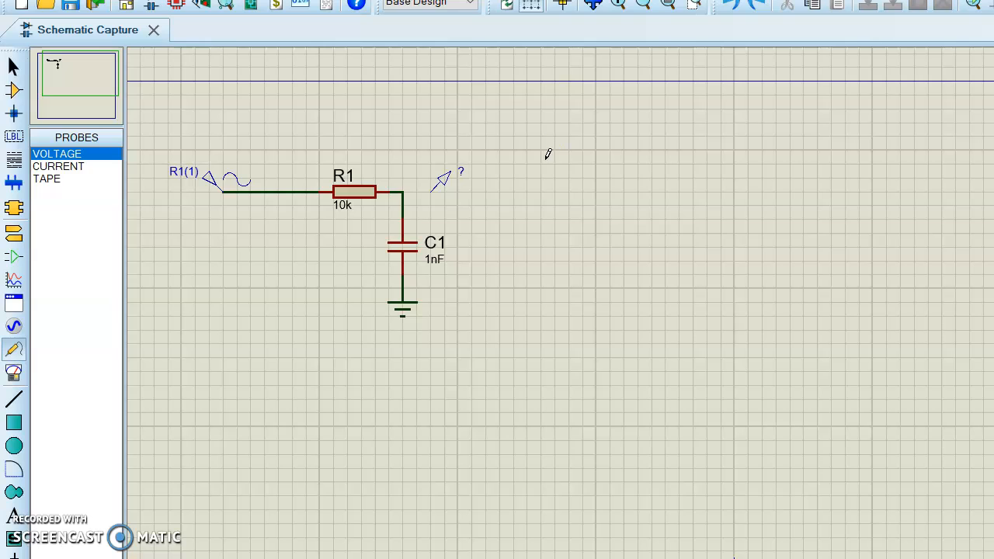
left_click(402, 203)
left_click(501, 190)
left_click_drag(471, 137, 554, 205)
key("Delete")
left_click_drag(402, 150, 485, 204)
key("Delete")
Place a voltage probe just above and right of the R1–C1 corner and wire it to that node
left_click(417, 177)
left_click(405, 206)
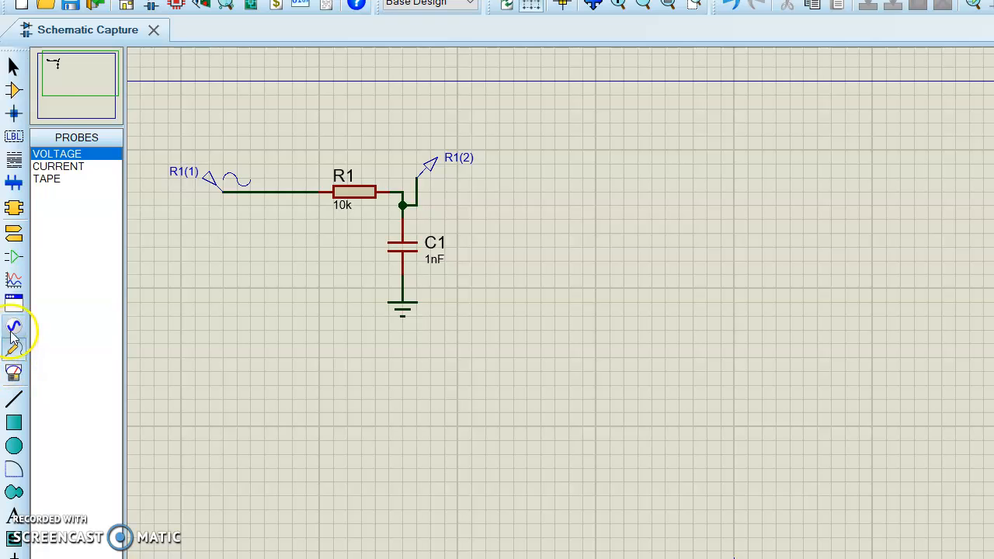
Draw a FREQUENCY graph to the right of the circuit and add voltage probe R1(2) to its gain axis
left_click(14, 280)
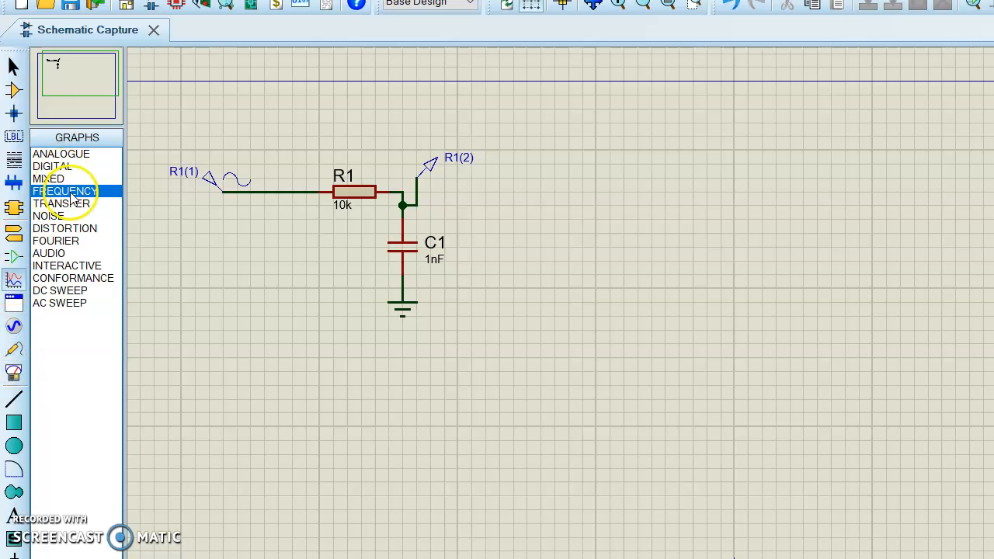
left_click_drag(514, 122, 929, 359)
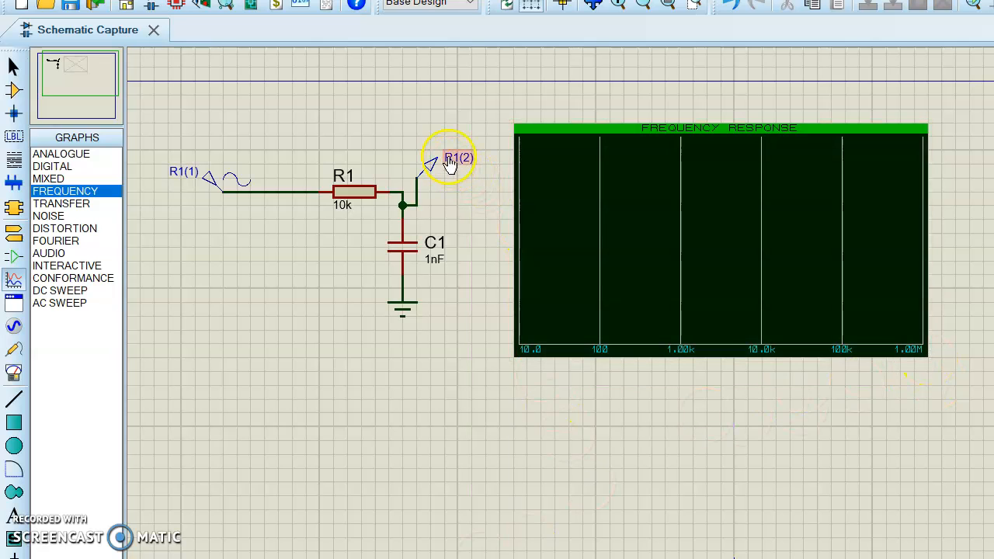
left_click(449, 165)
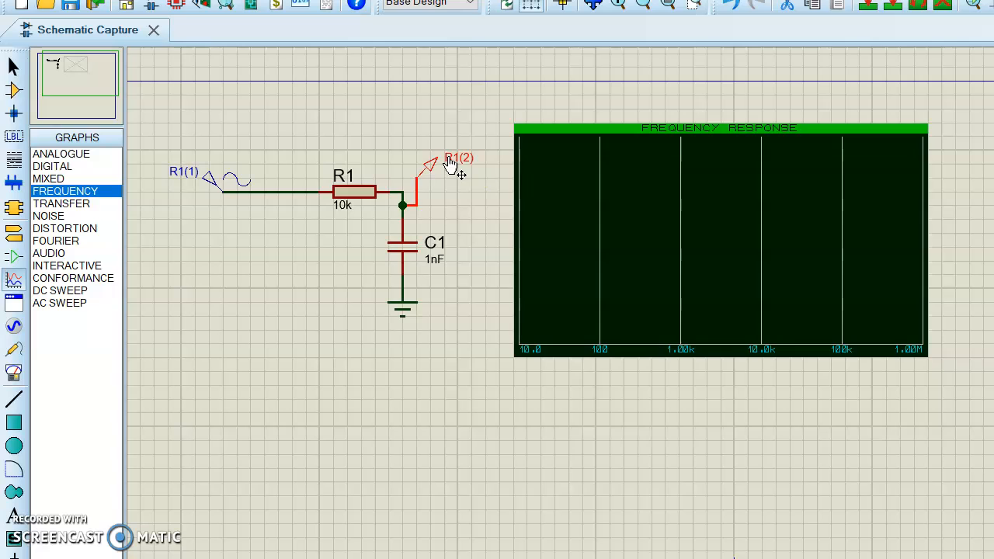
left_click_drag(458, 159, 550, 171)
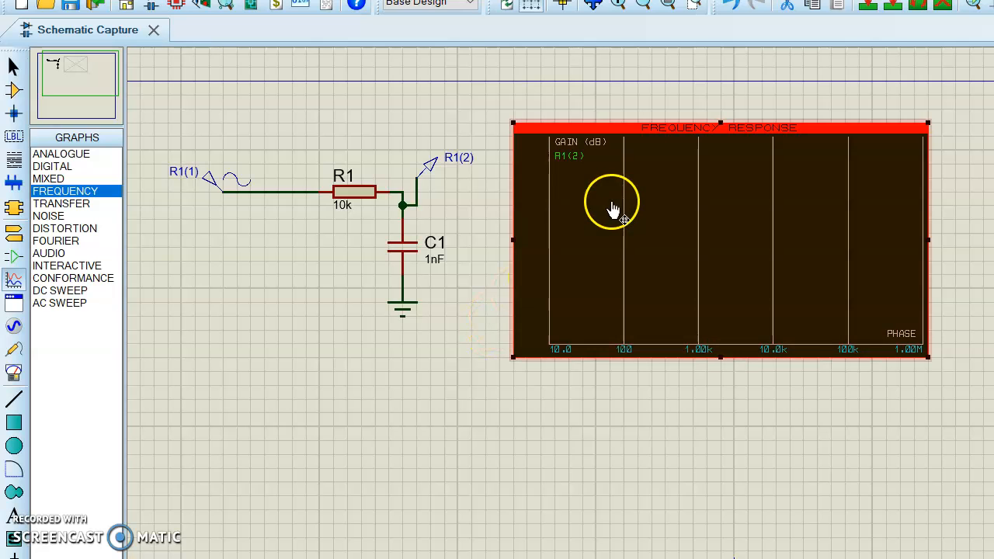
Set the frequency graph's reference to the R1(1) source
right_click(564, 183)
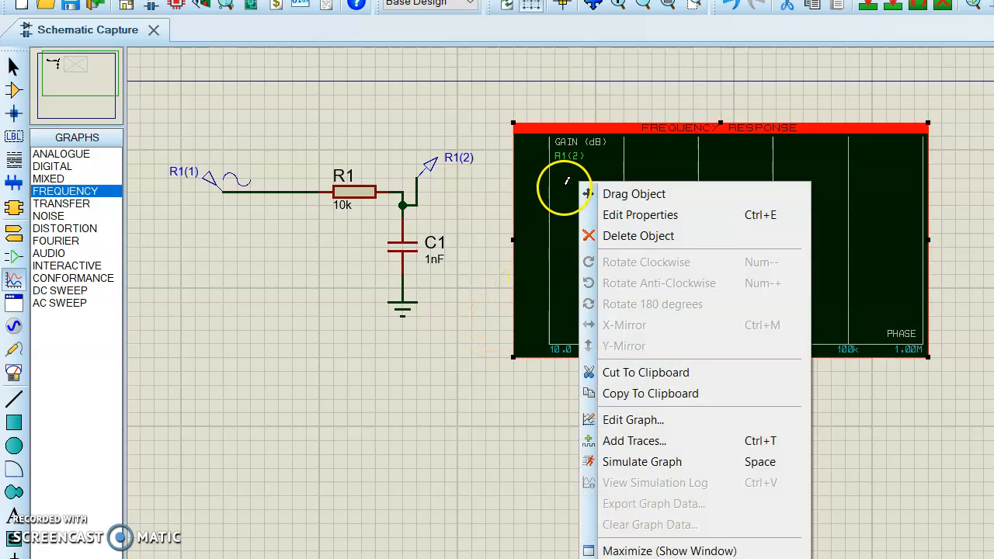
left_click(598, 215)
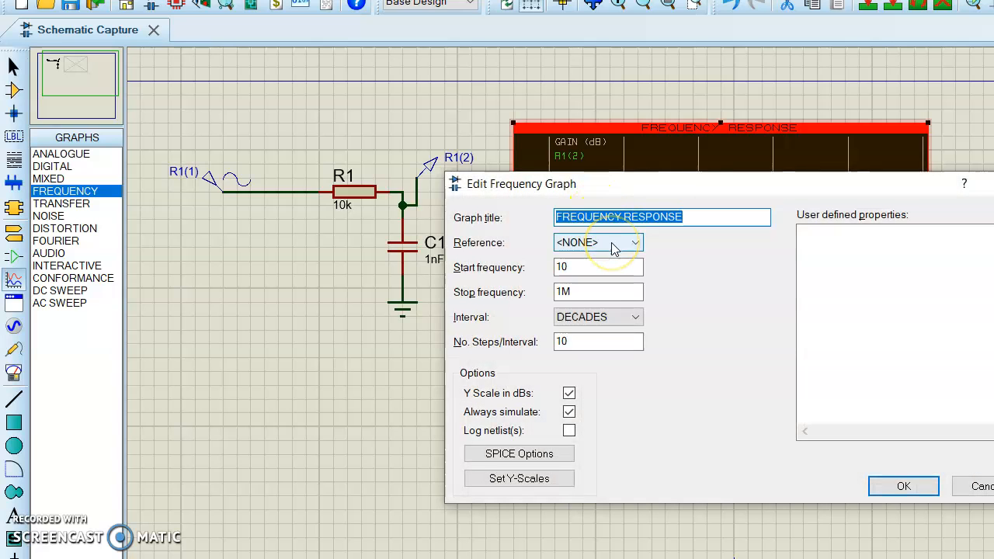
left_click(612, 244)
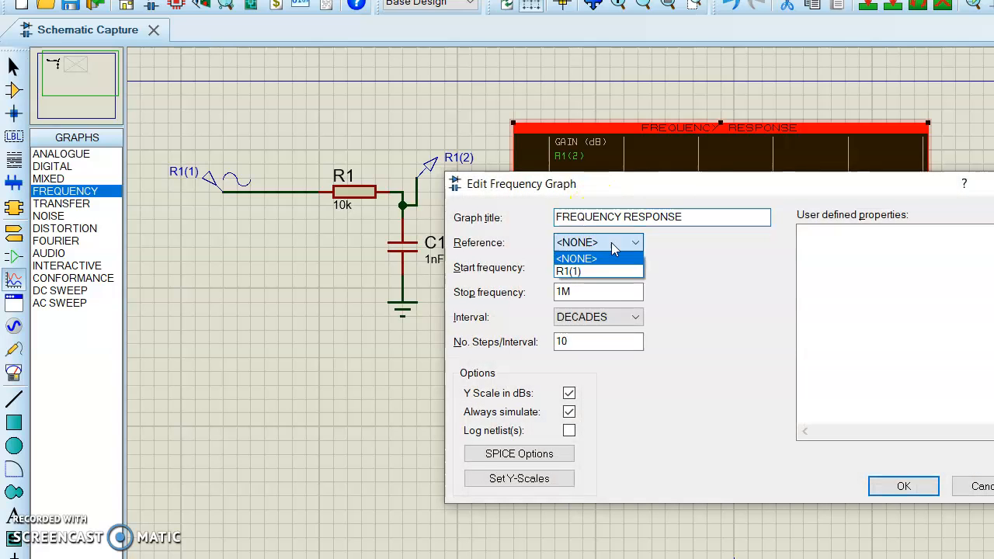
left_click(568, 272)
left_click(907, 484)
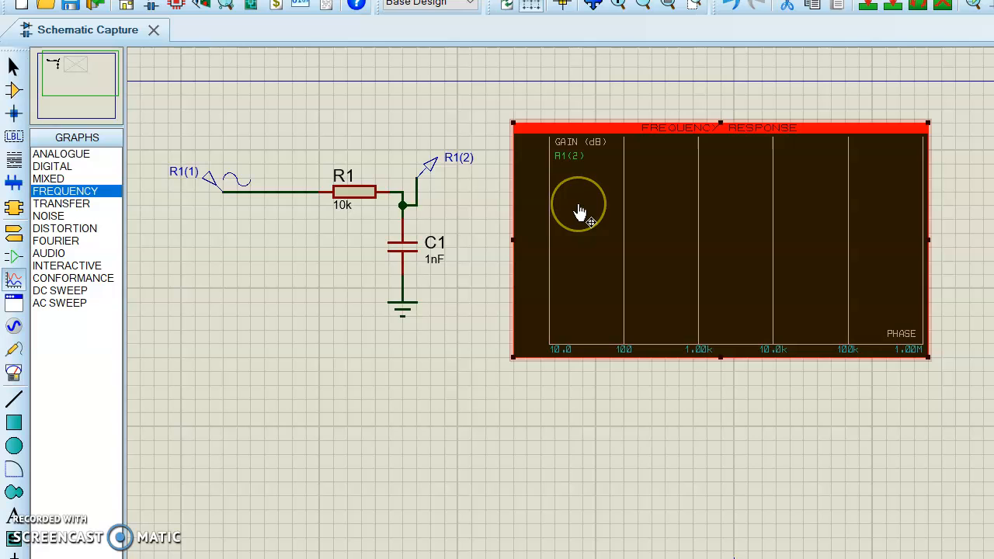
left_click(550, 278)
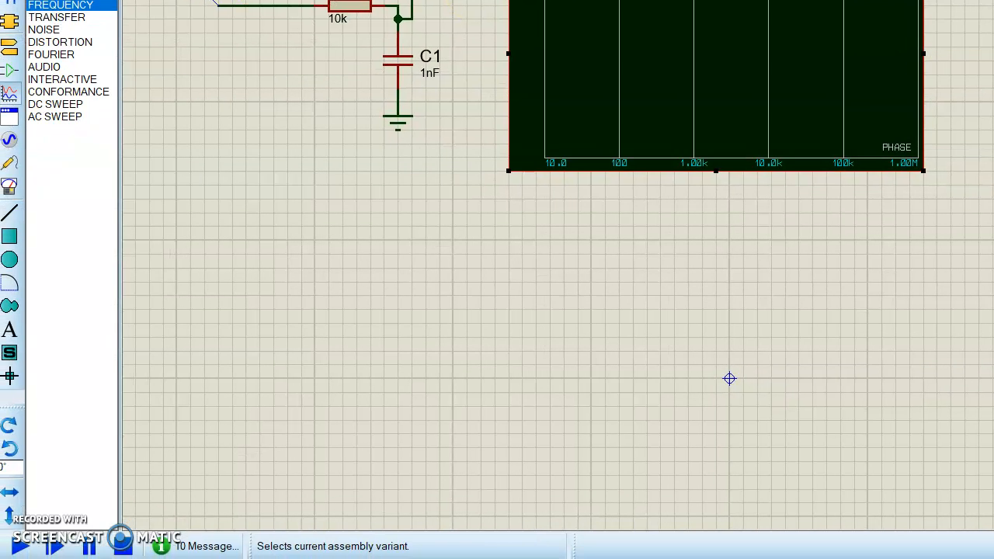
Run the circuit simulation and try to simulate the frequency graph while it is running
left_click(19, 546)
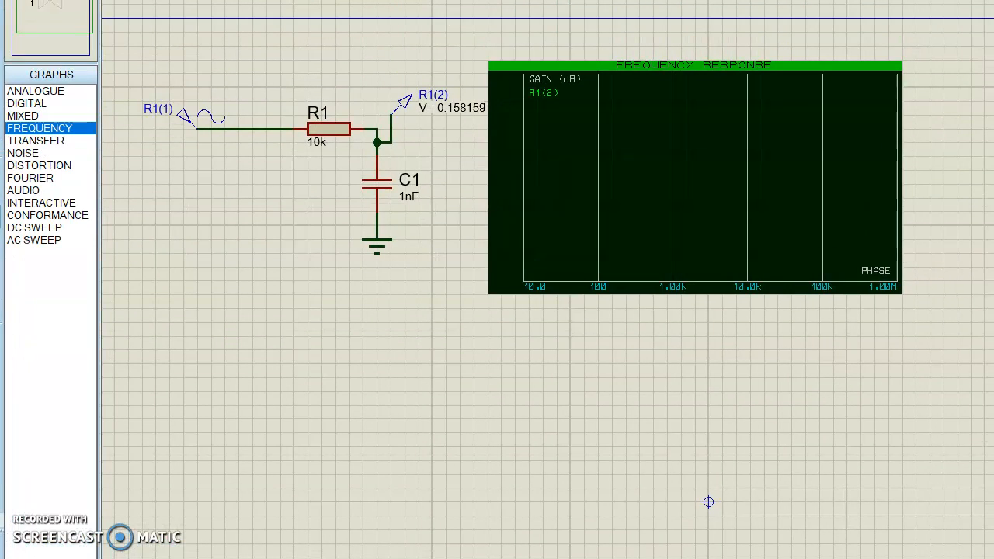
right_click(579, 142)
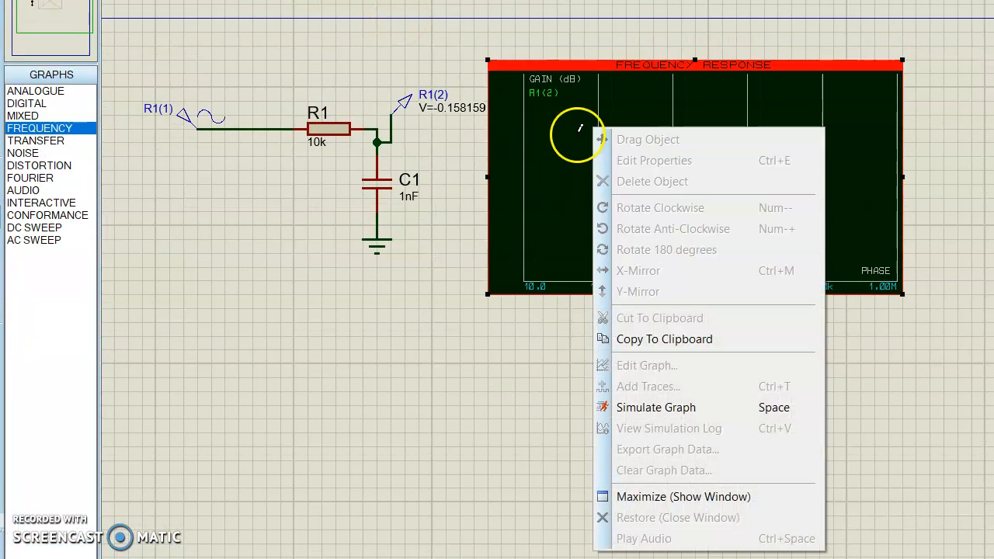
left_click(667, 410)
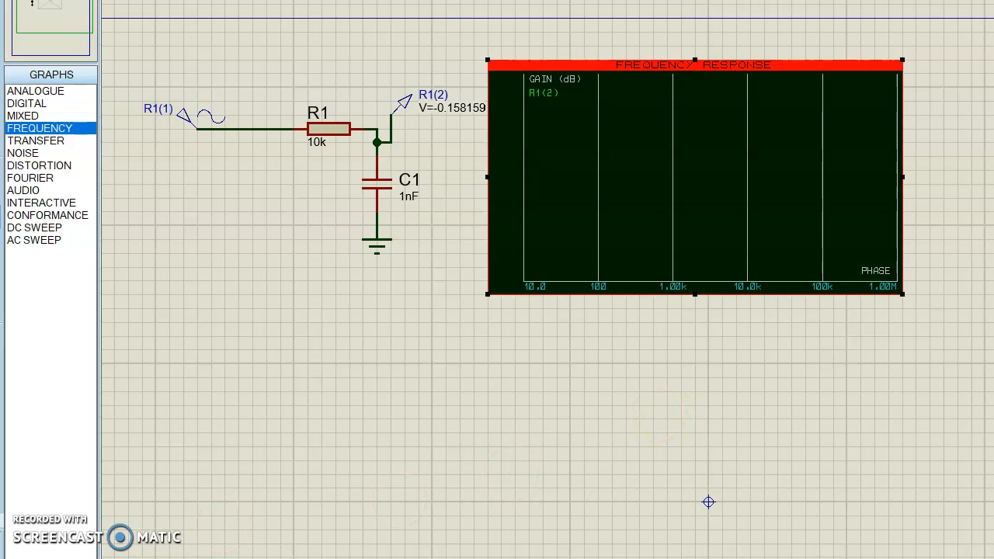
Simulate the frequency graph with the circuit simulation stopped, view the response curve maximized and return to the schematic
right_click(661, 137)
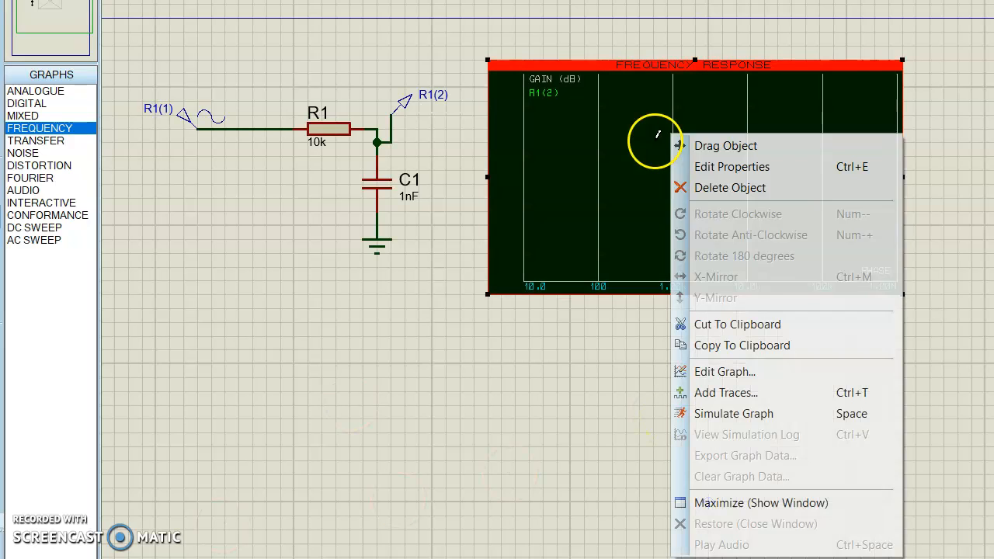
left_click(745, 414)
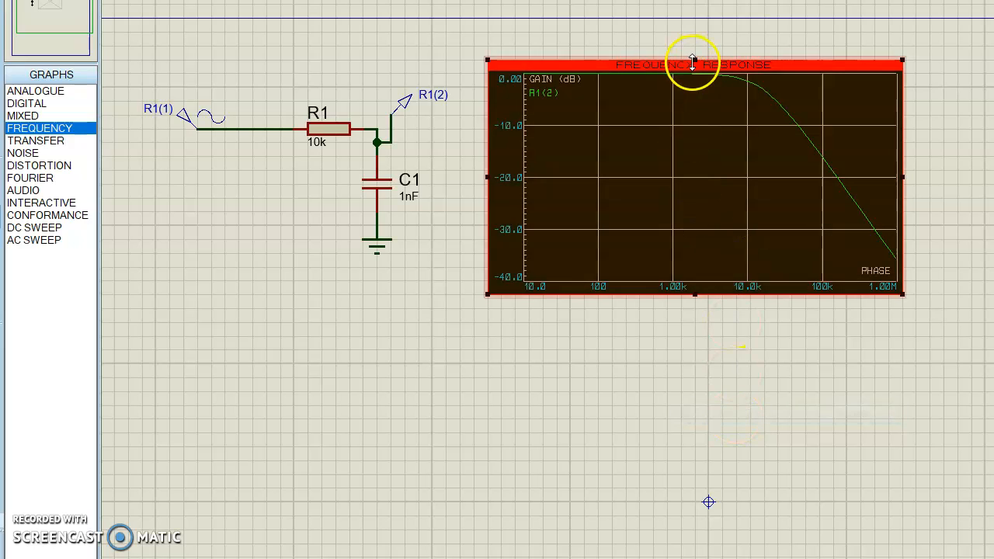
left_click(694, 64)
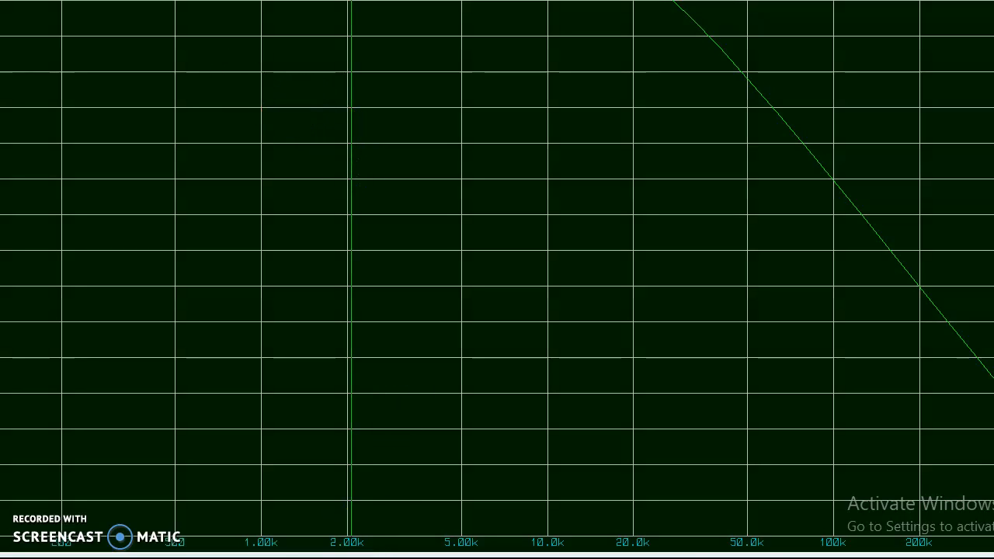
key("Escape")
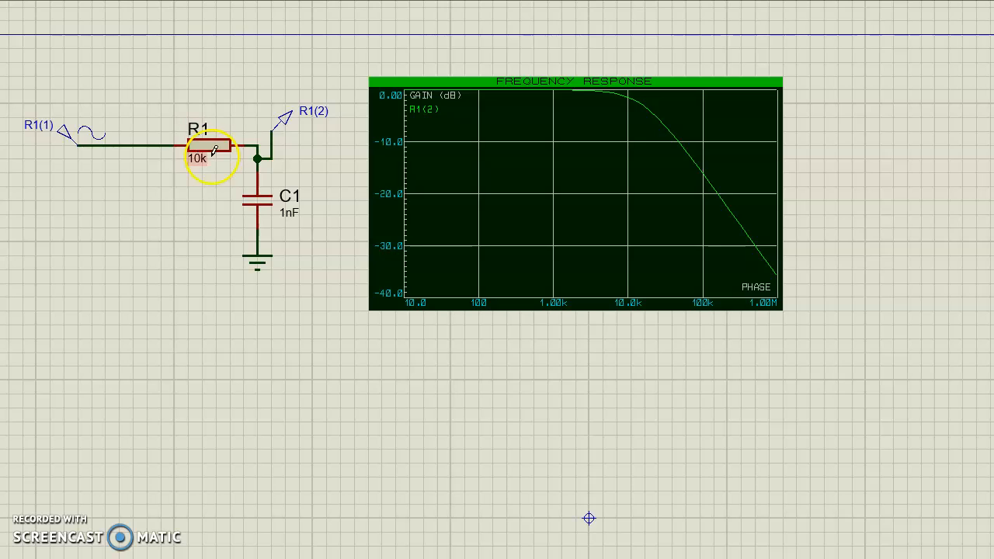
left_click(268, 209)
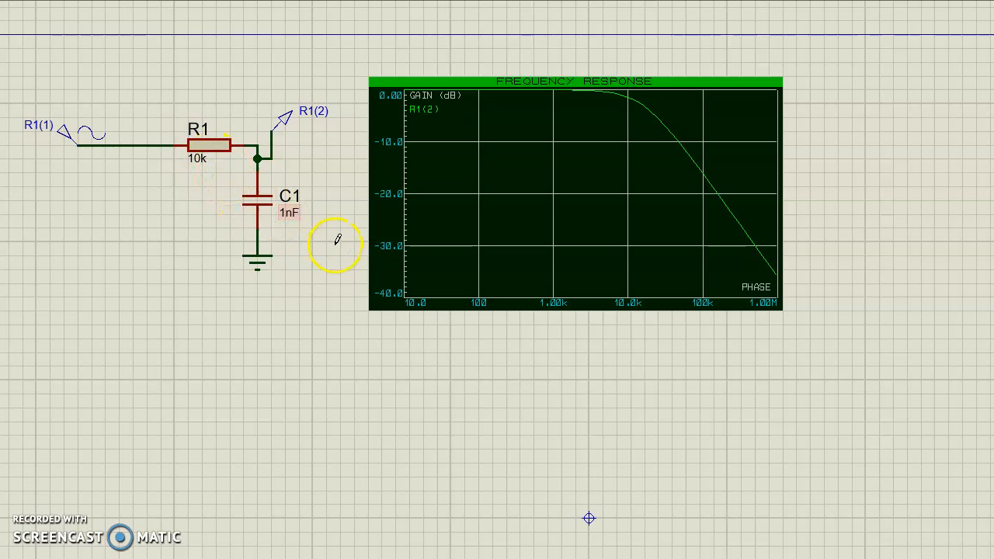
double_click(294, 219)
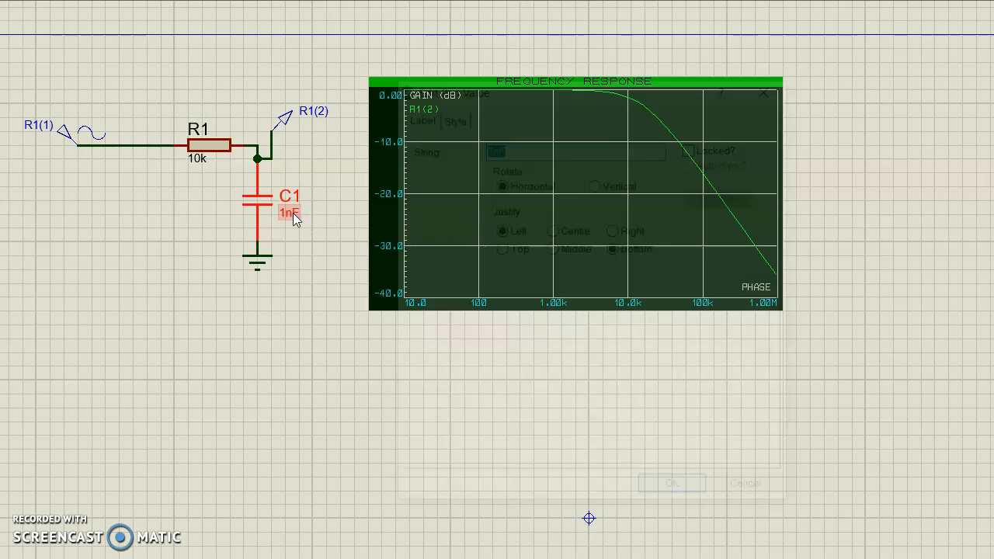
left_click(497, 147)
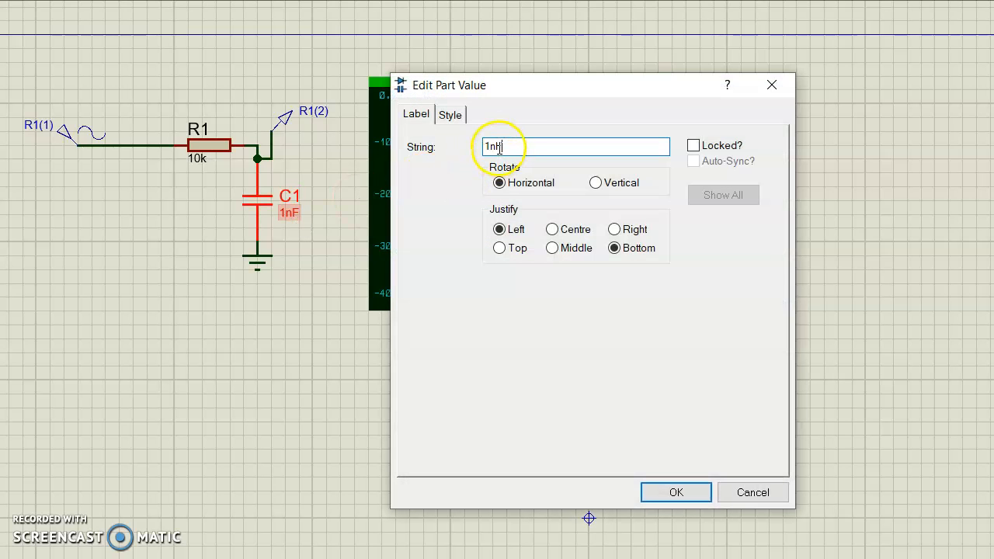
left_click(687, 493)
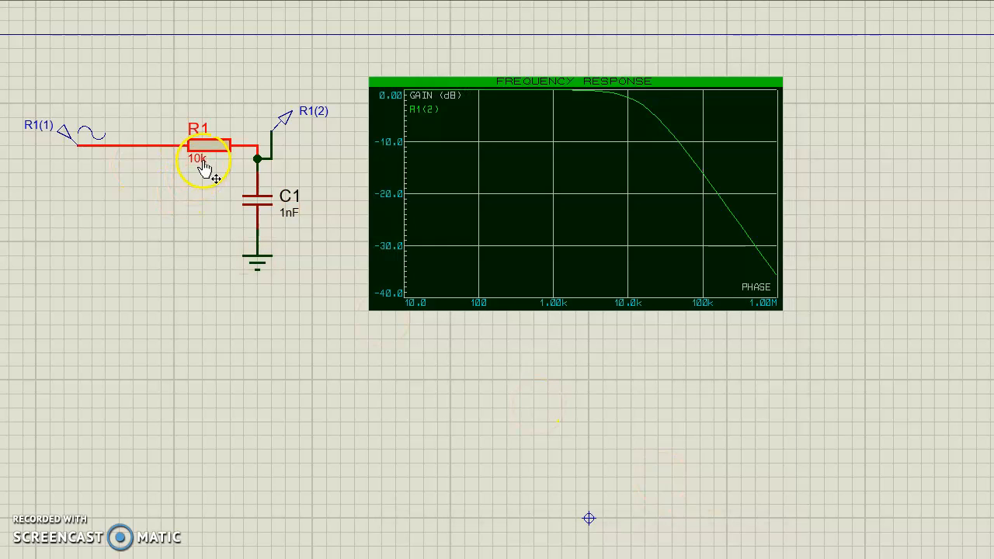
Set the value of resistor R1 to 1k
double_click(202, 161)
type("1k")
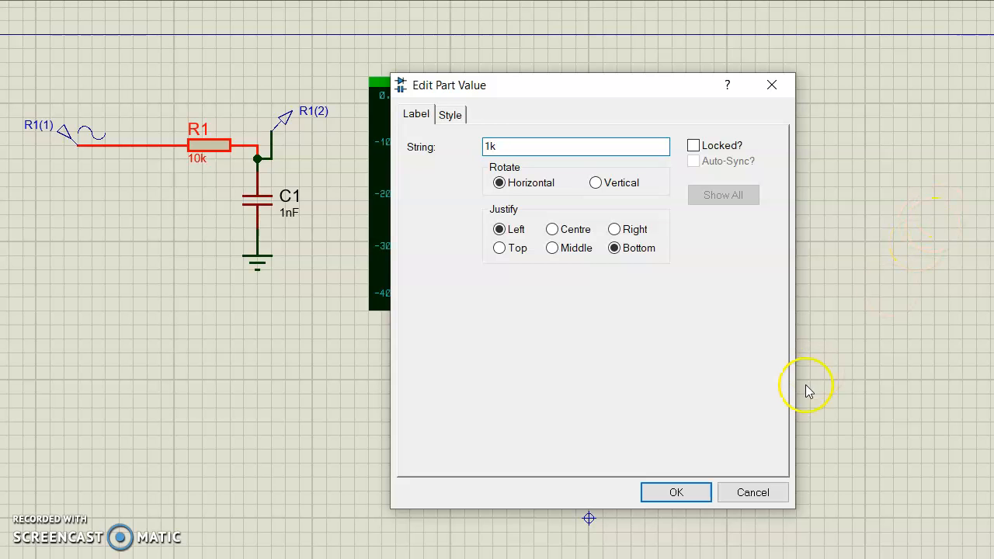
left_click(702, 490)
left_click(324, 405)
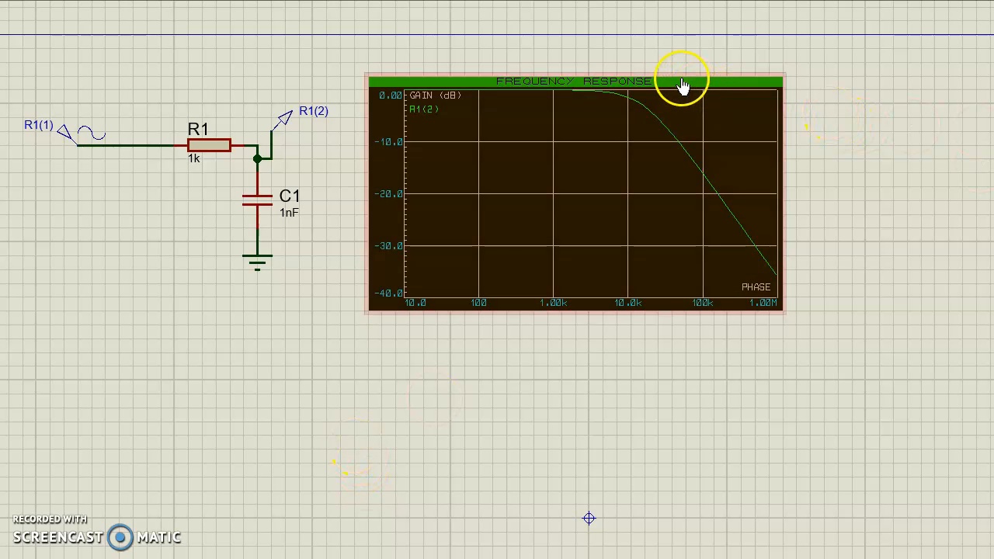
Simulate the frequency graph again with the 1k resistor and examine the updated response curve maximized
right_click(598, 145)
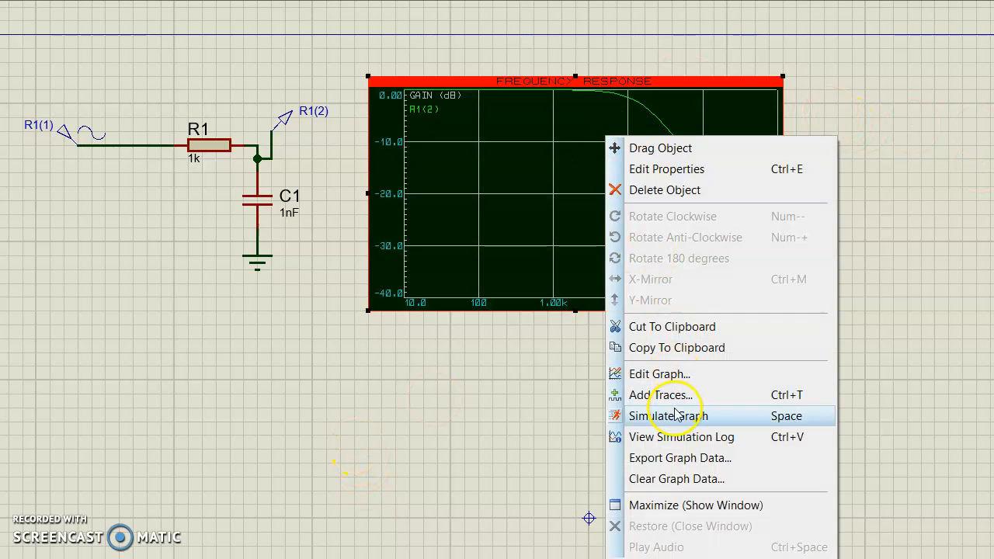
left_click(676, 416)
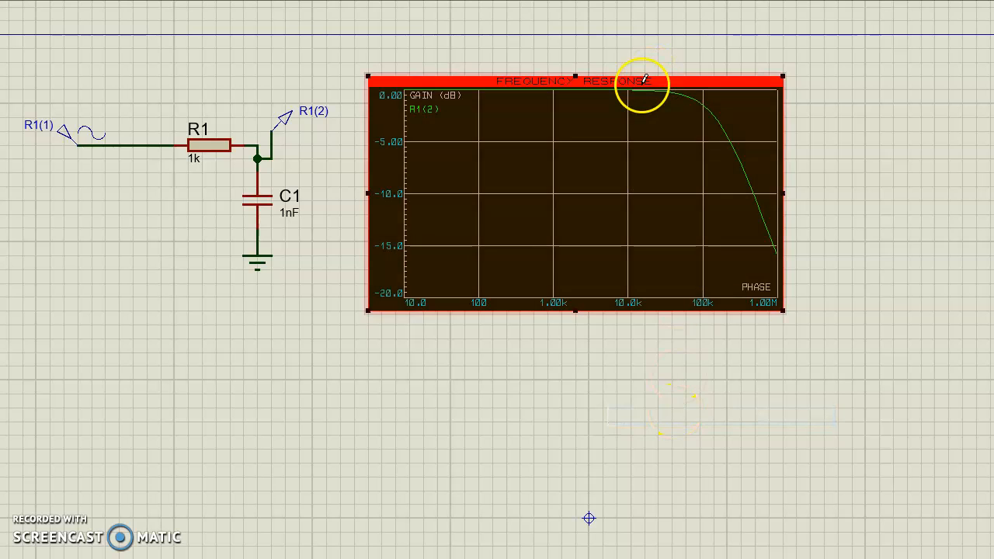
left_click(644, 80)
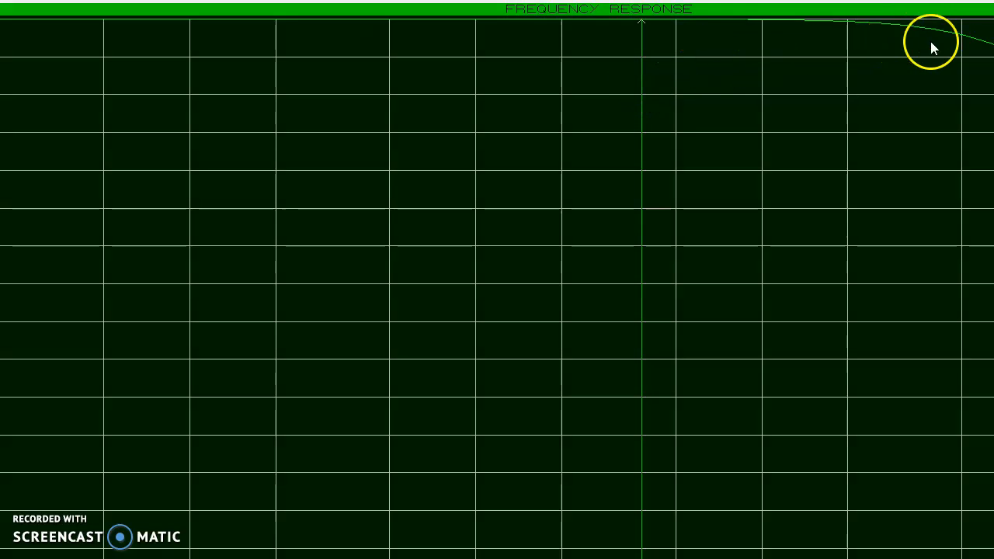
left_click_drag(938, 4, 657, 0)
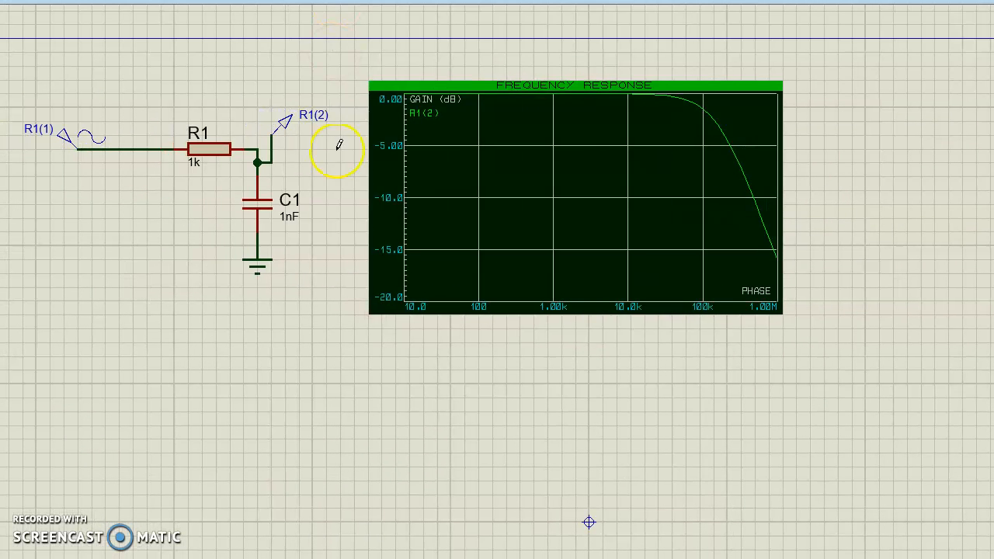
Switch to component mode to show the devices picked for the schematic
left_click(686, 222)
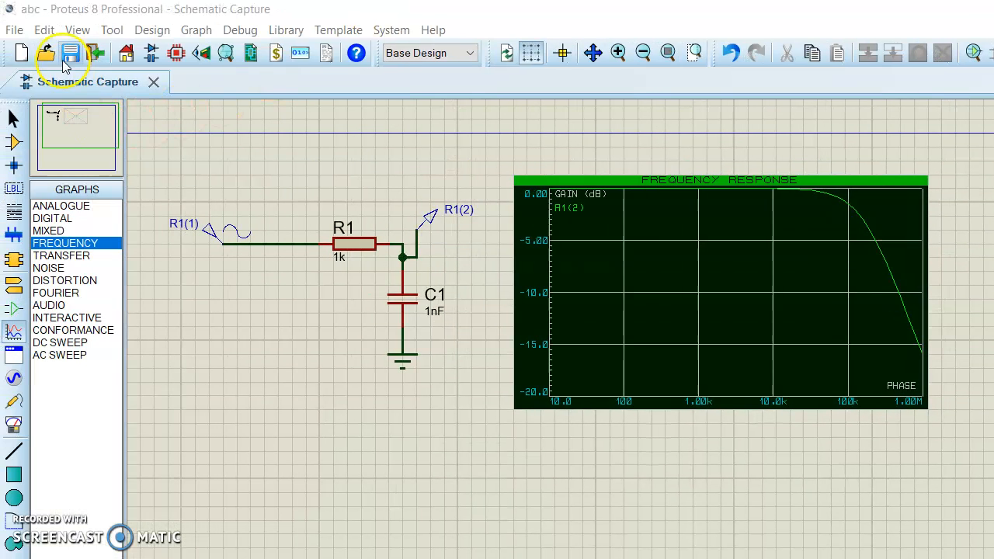
left_click(13, 142)
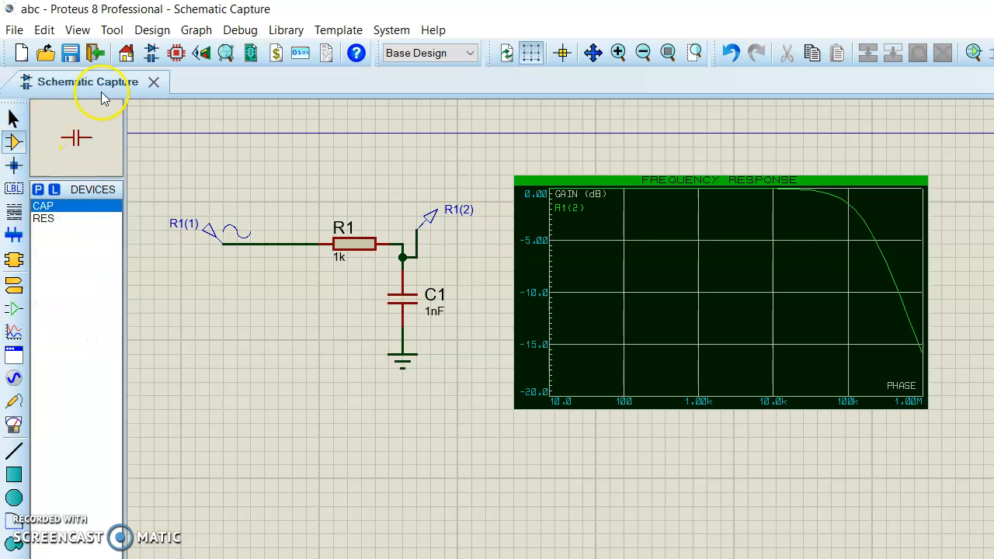